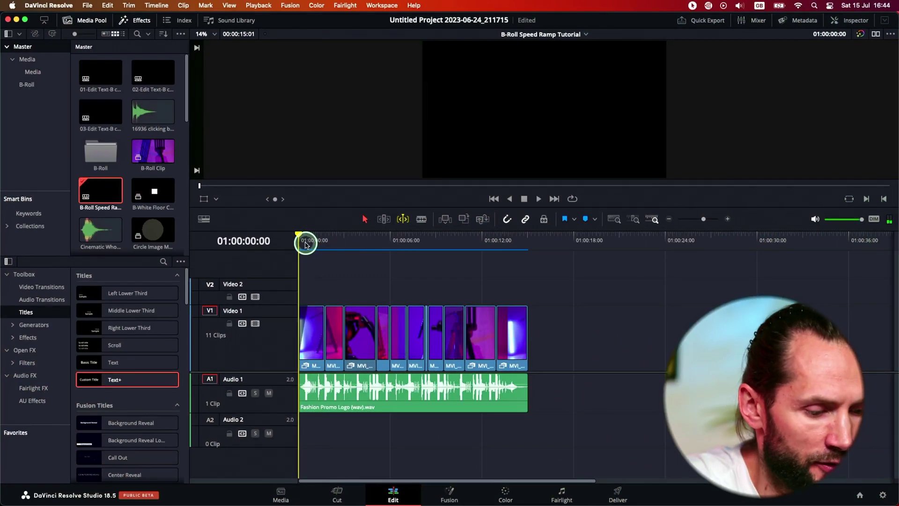
# Scrub and play the B-Roll Speed Ramp Tutorial timeline, skipping ahead to its end
pyautogui.moveTo(305, 244); pyautogui.dragTo(337, 242)
pyautogui.press('space')
pyautogui.click(500, 241)
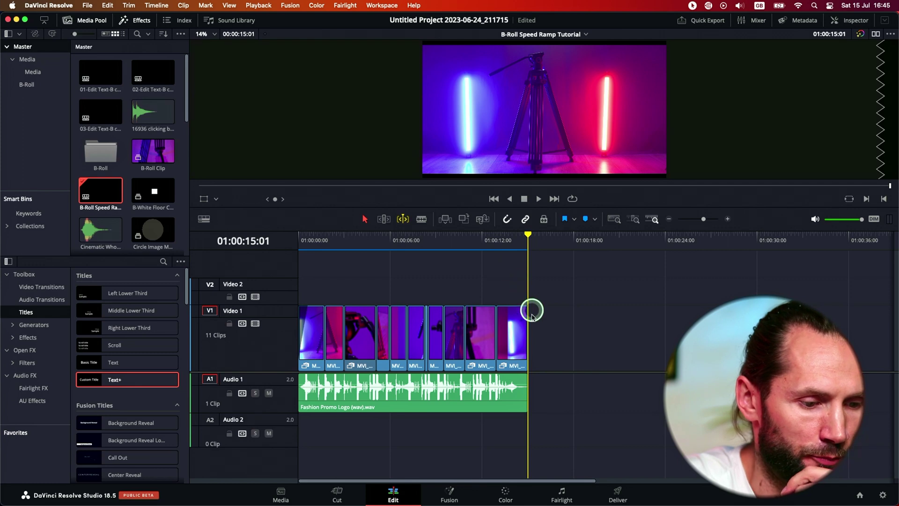
pyautogui.click(617, 490)
# Compare the HyperDeck, H.265 Master and ProRes 422 HQ render presets
pyautogui.click(112, 60)
pyautogui.click(150, 60)
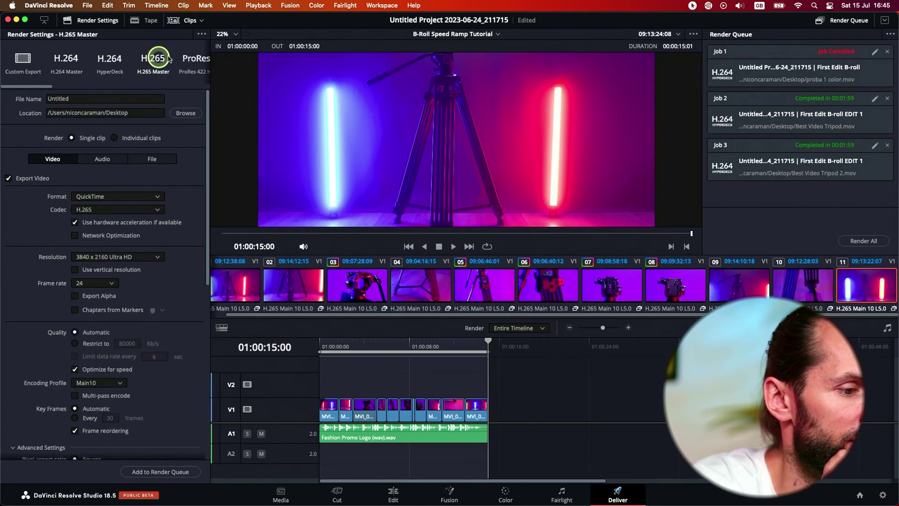
pyautogui.click(194, 61)
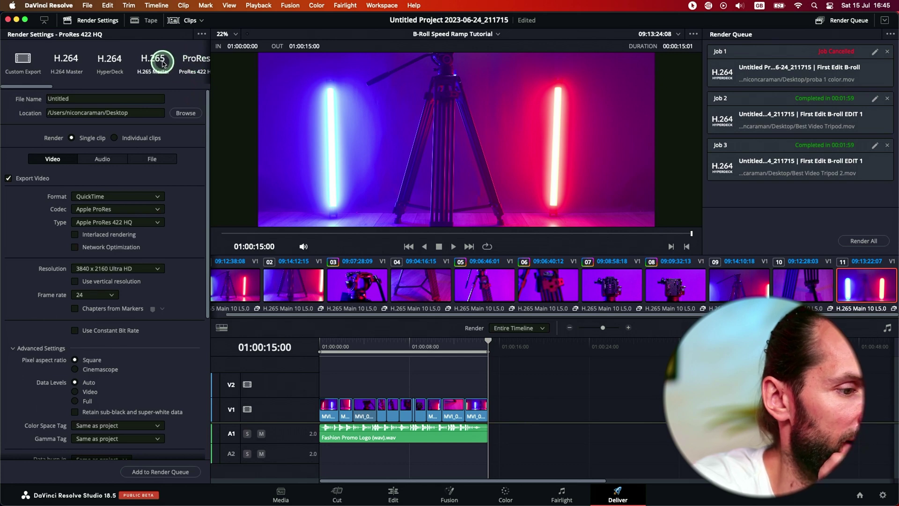
# Settle on the H.264 Master preset: H.264 QuickTime, 3840 x 2160, 24 fps
pyautogui.click(110, 61)
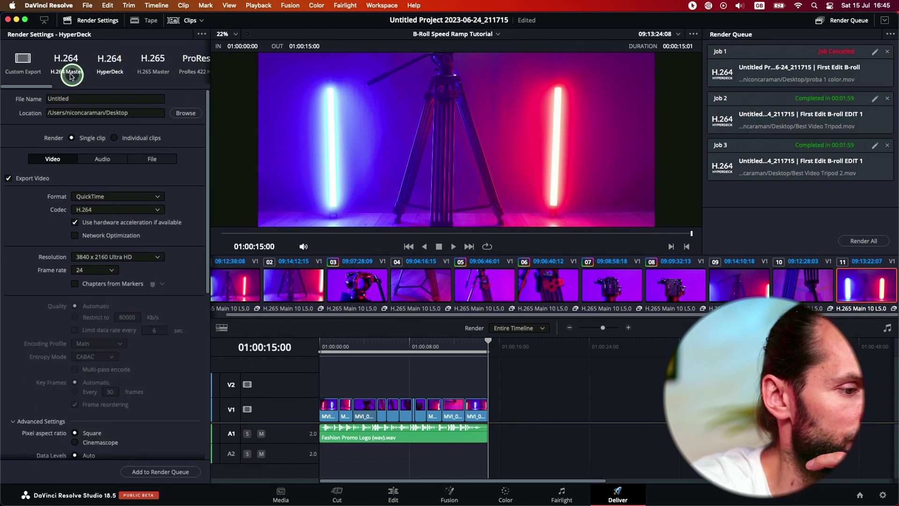
pyautogui.click(70, 68)
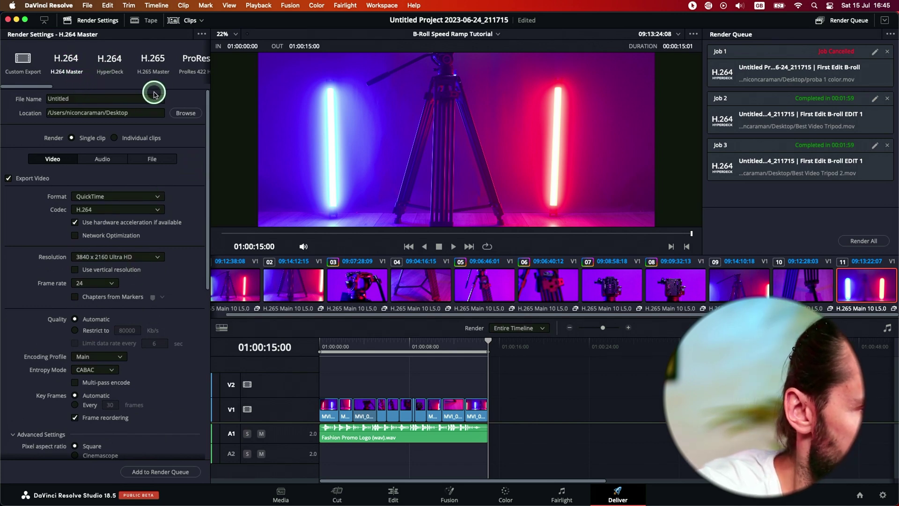
pyautogui.scroll(-10, 168, 209)
pyautogui.scroll(10, 164, 191)
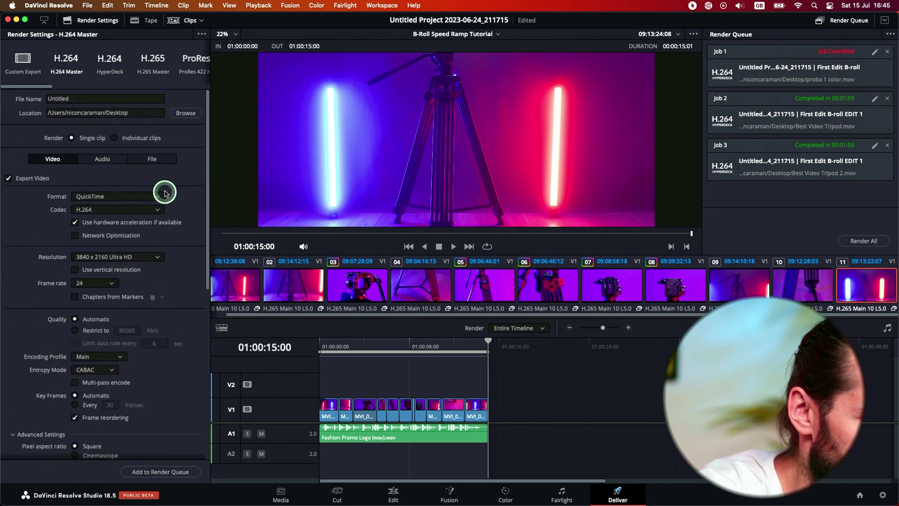
pyautogui.click(150, 62)
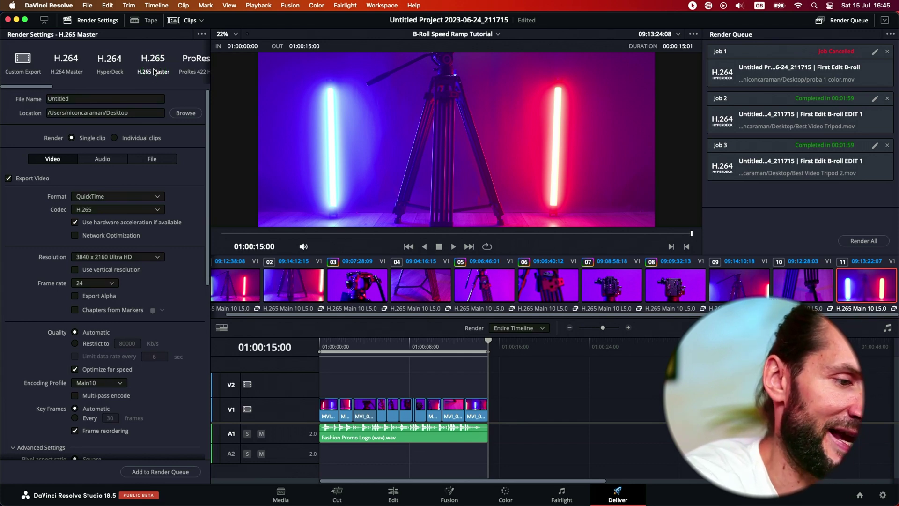
pyautogui.click(66, 61)
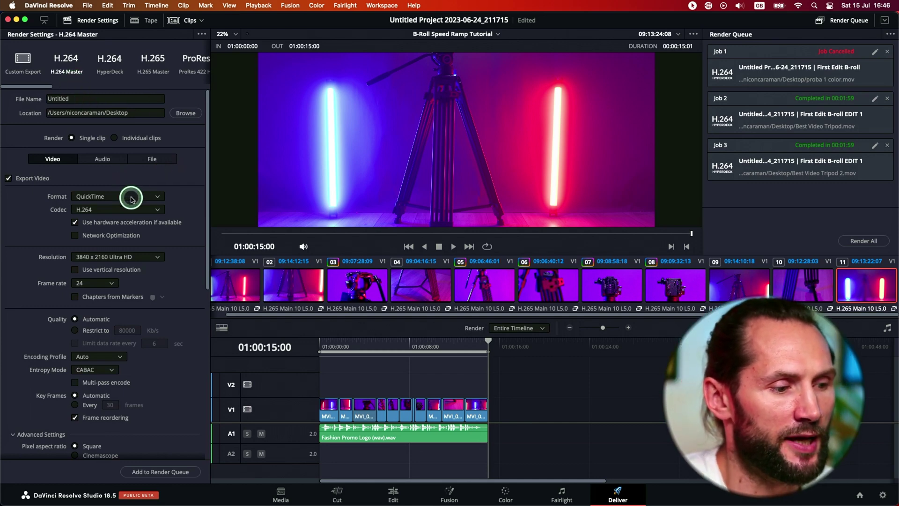
pyautogui.click(112, 283)
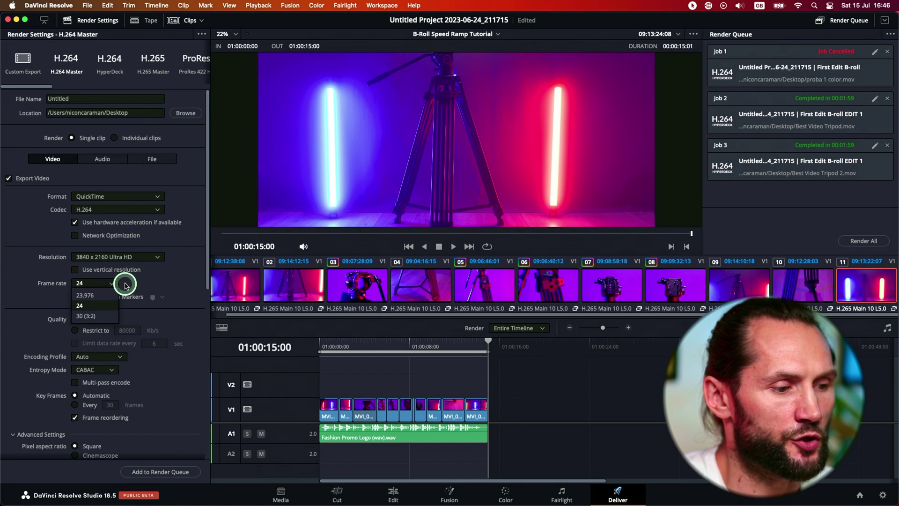
pyautogui.click(146, 279)
pyautogui.click(156, 256)
pyautogui.click(173, 253)
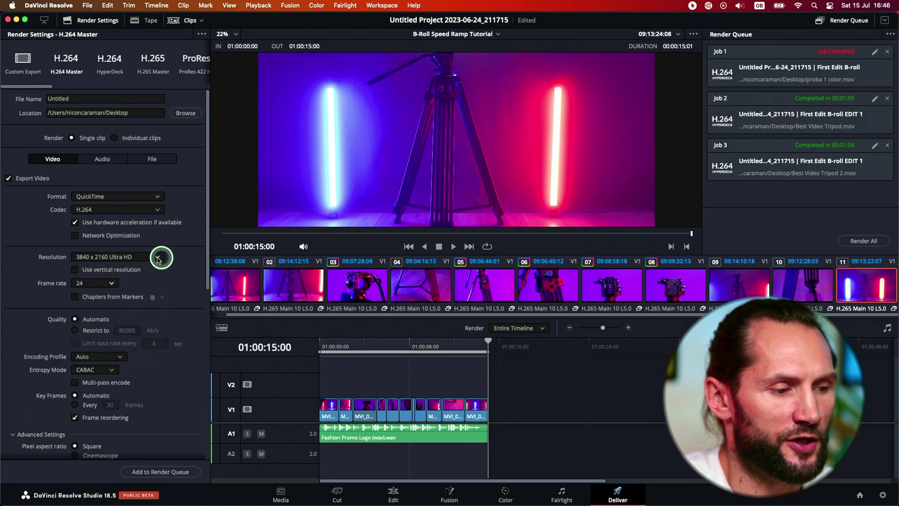
pyautogui.click(156, 256)
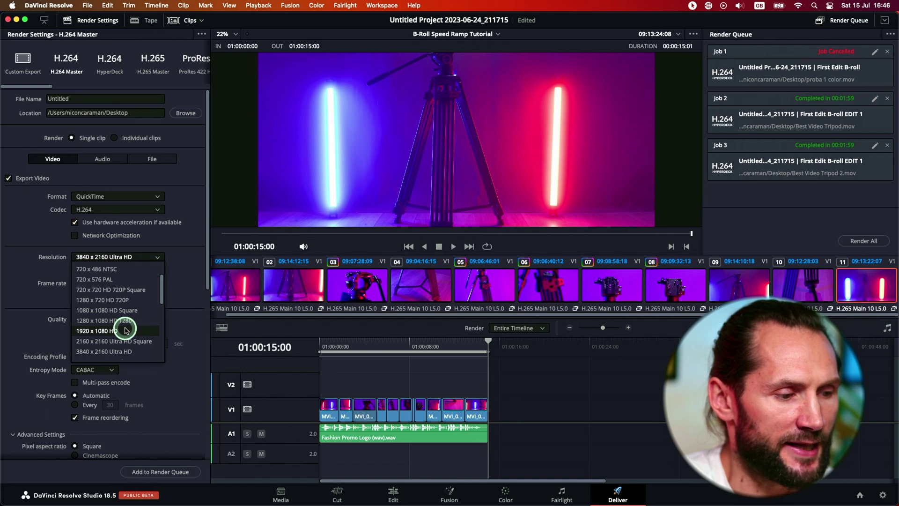
pyautogui.click(192, 237)
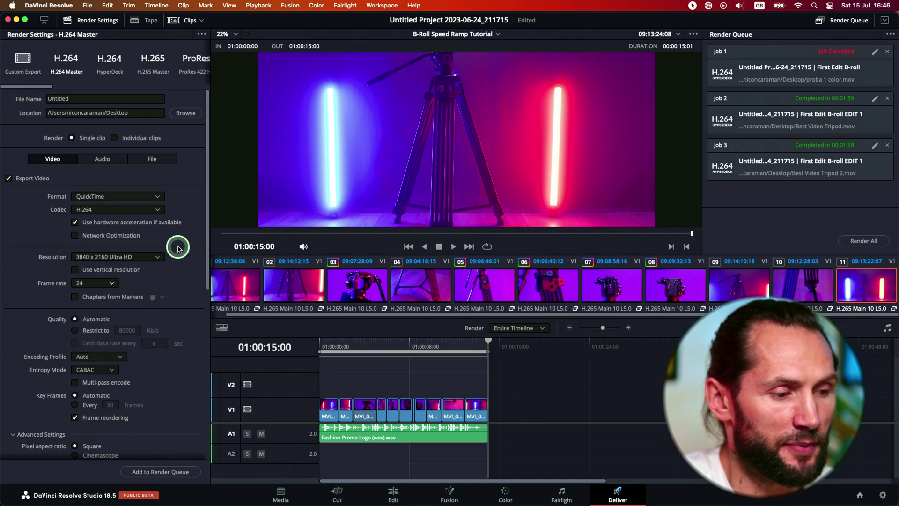
pyautogui.click(135, 257)
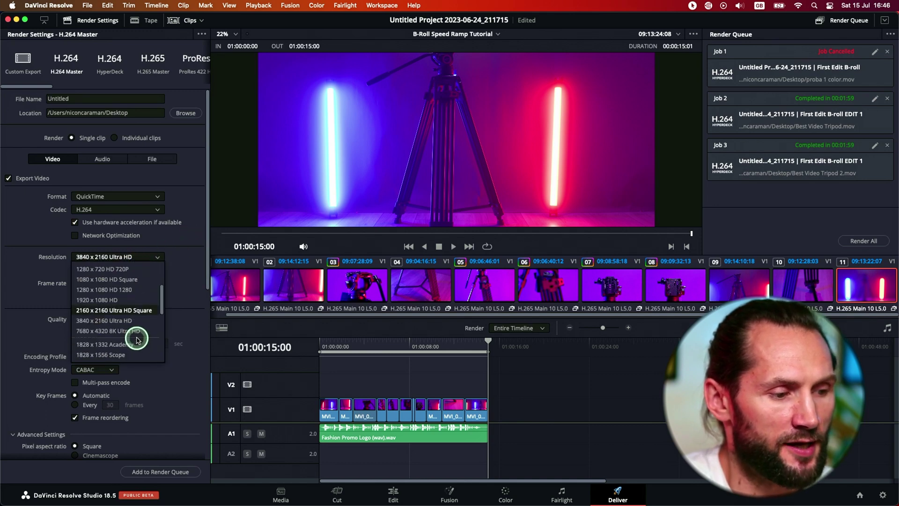
pyautogui.click(182, 266)
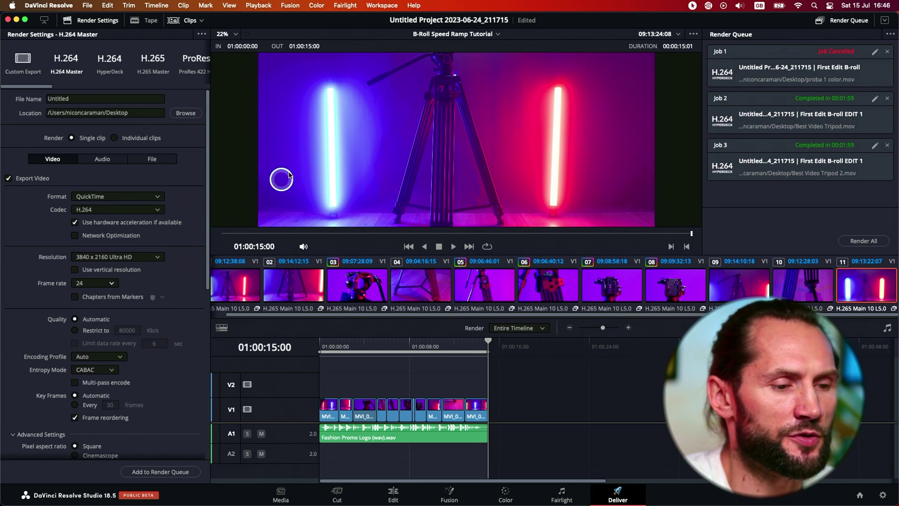
pyautogui.scroll(-3, 300, 174)
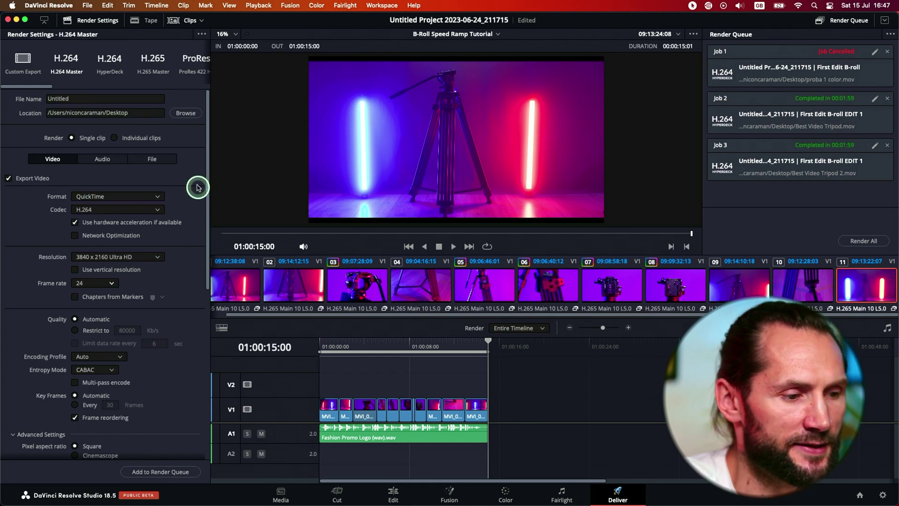
pyautogui.scroll(-10, 183, 249)
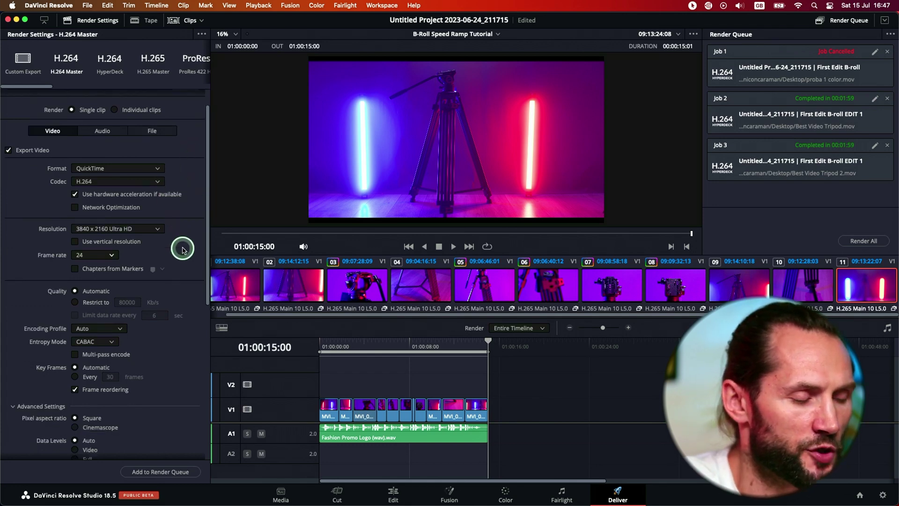
pyautogui.scroll(10, 164, 263)
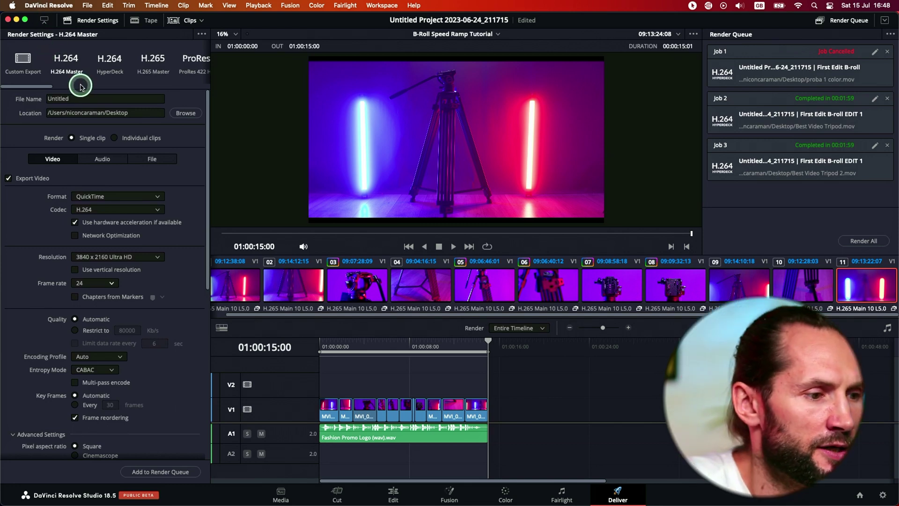
# Name the render 'b-roll' and set its save location to the Desktop
pyautogui.click(84, 98)
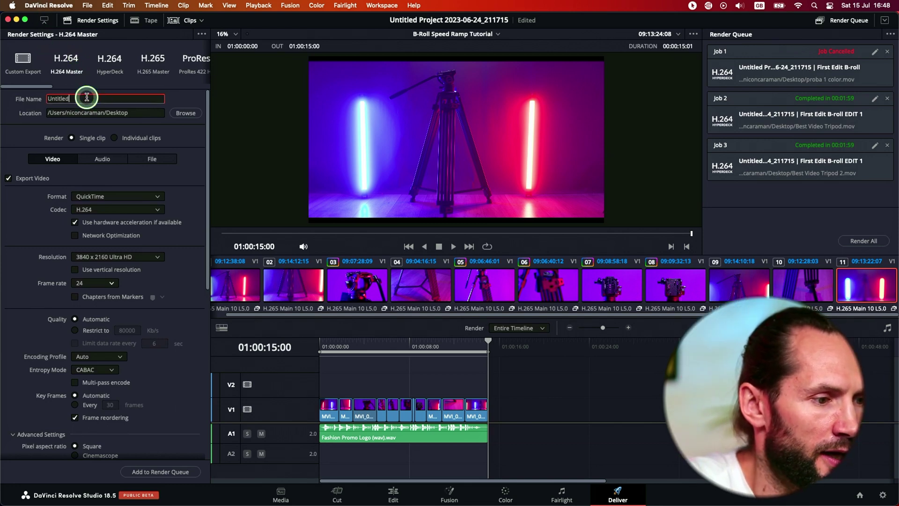
pyautogui.moveTo(84, 97); pyautogui.dragTo(19, 92)
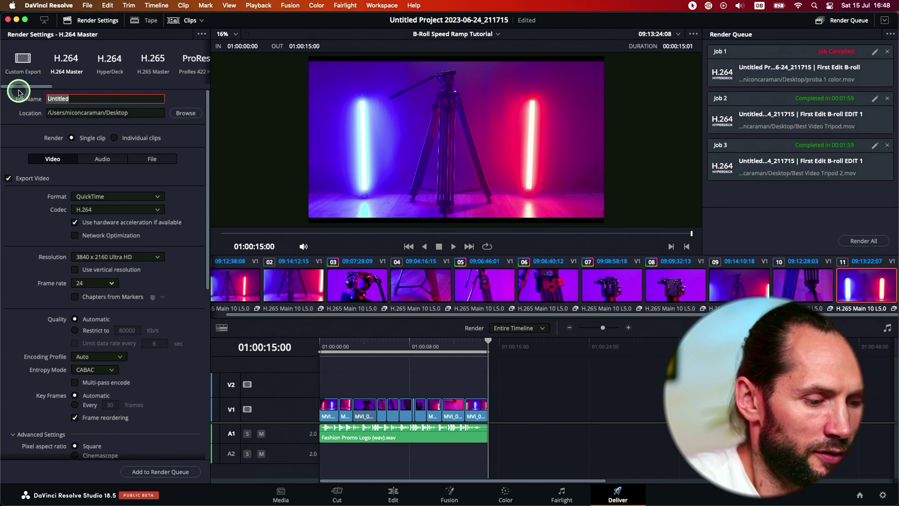
pyautogui.write('b-roll')
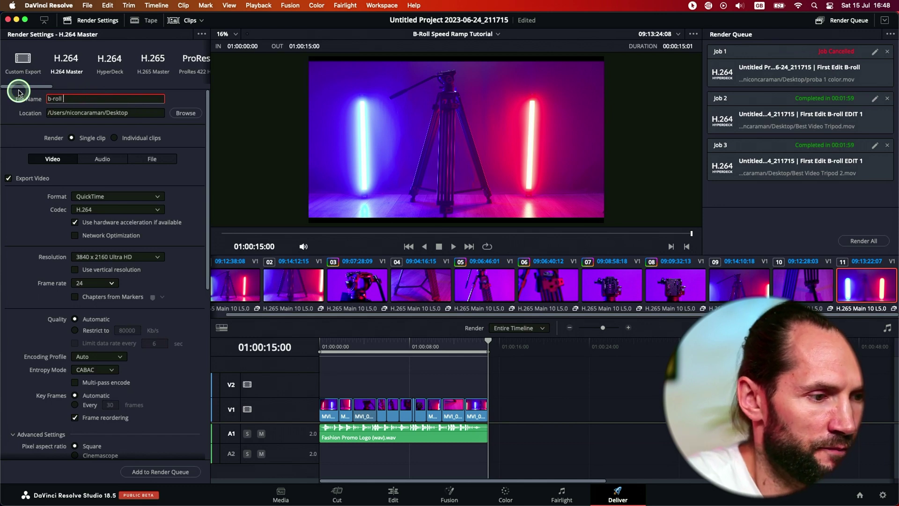
pyautogui.click(185, 113)
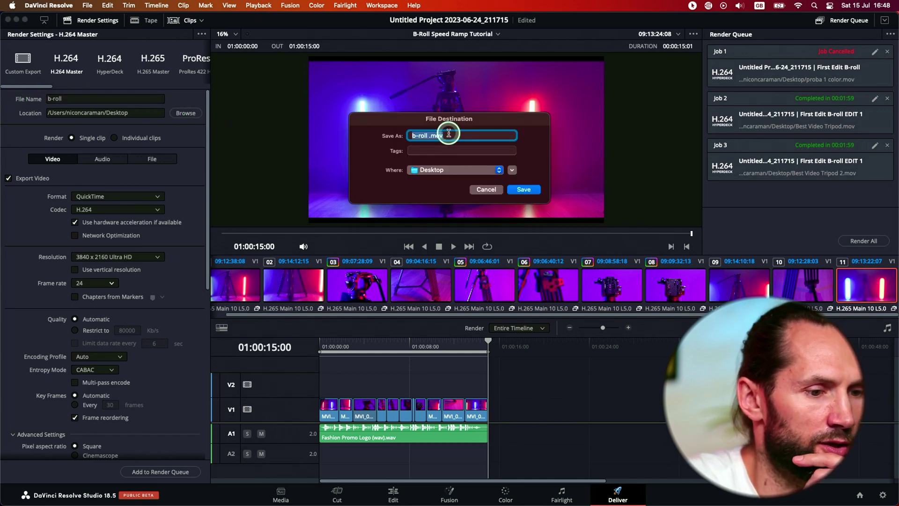
pyautogui.click(523, 189)
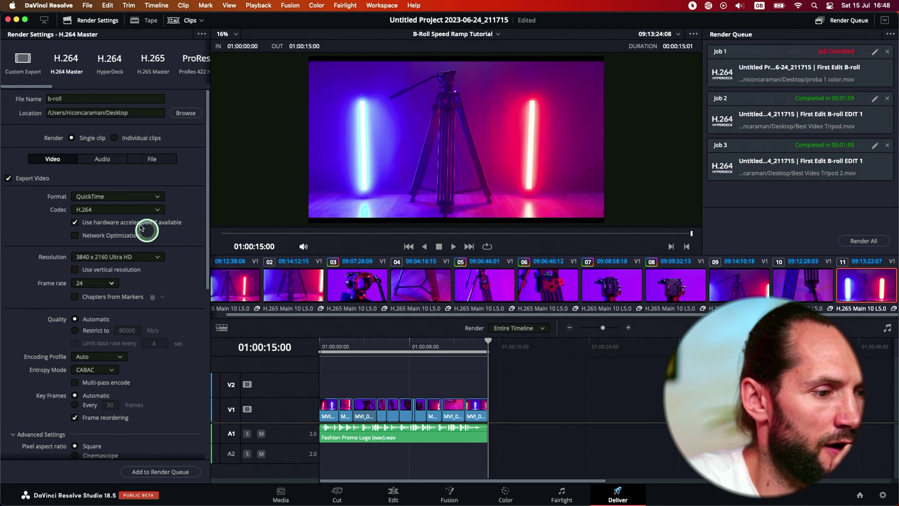
# Switch the container format to MP4, then back to QuickTime
pyautogui.click(137, 198)
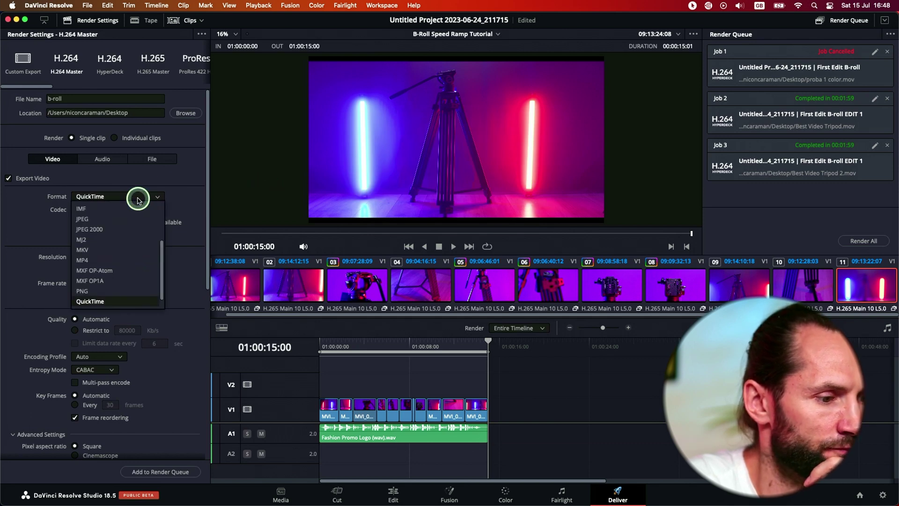
pyautogui.click(120, 258)
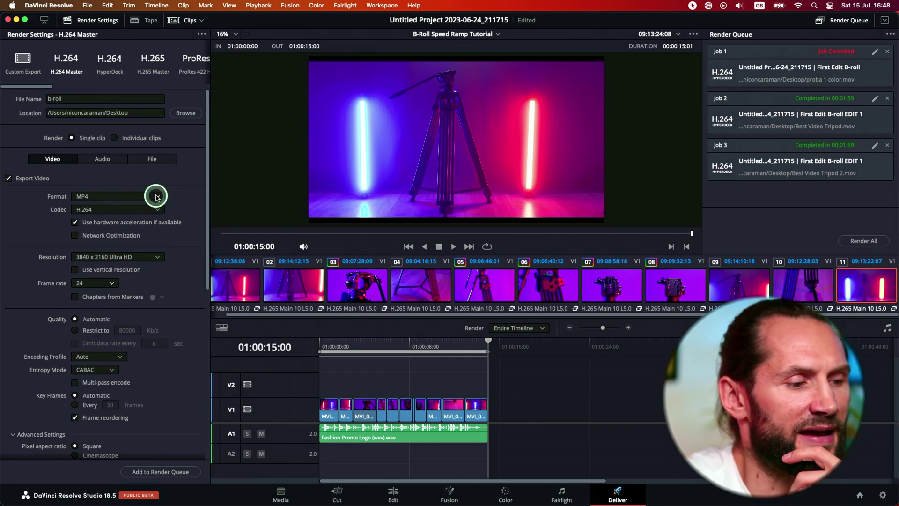
pyautogui.click(148, 200)
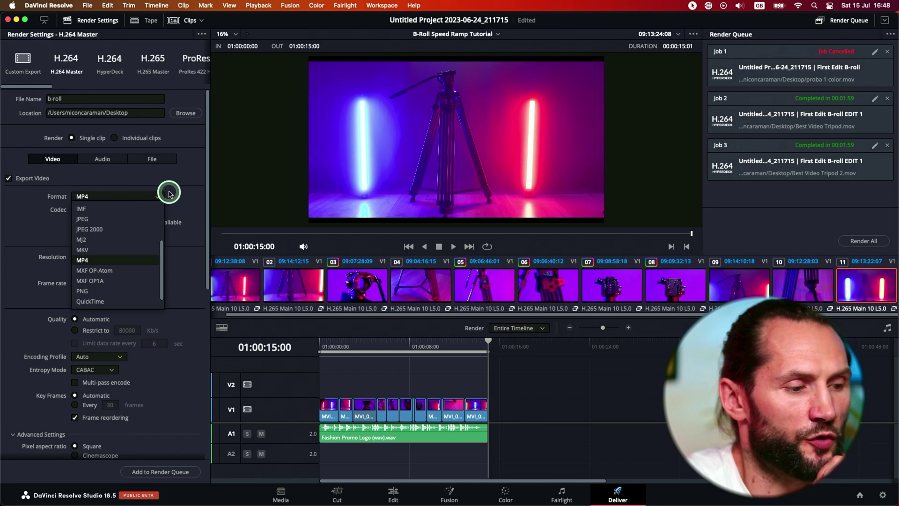
pyautogui.click(141, 196)
pyautogui.click(138, 196)
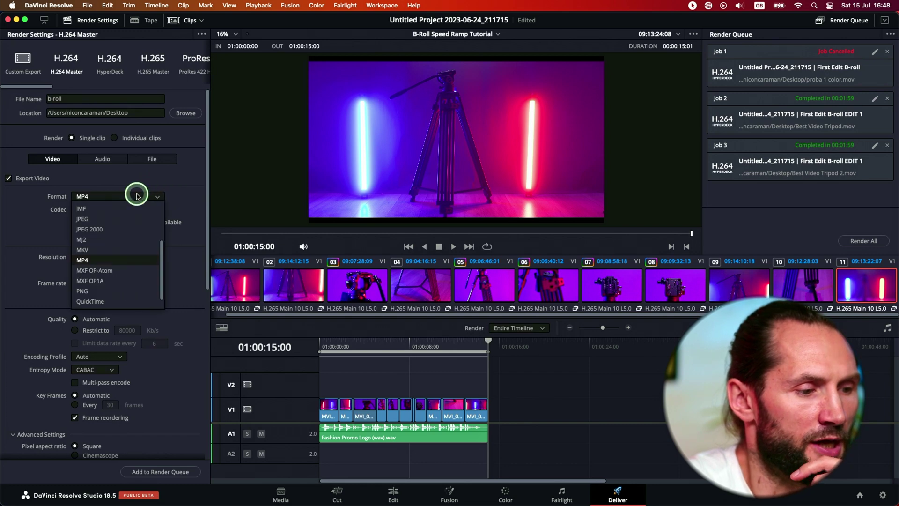
pyautogui.click(127, 301)
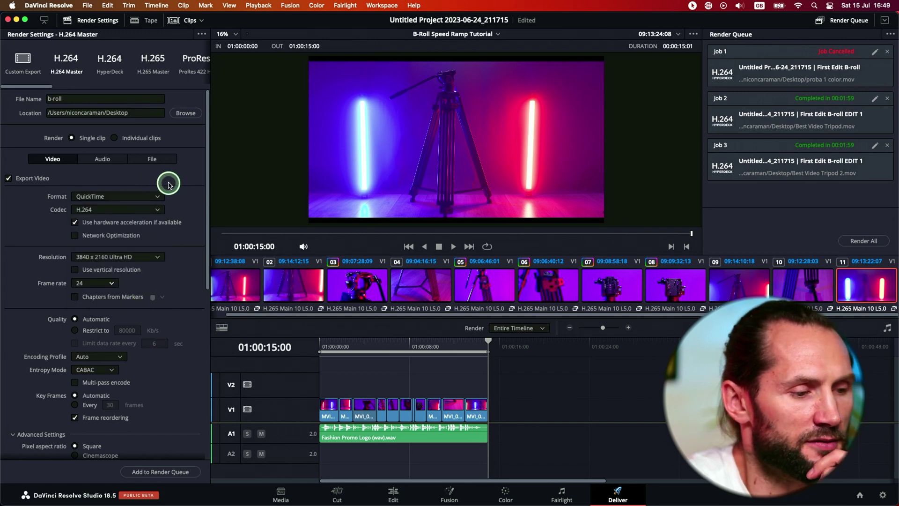
pyautogui.scroll(-5, 159, 218)
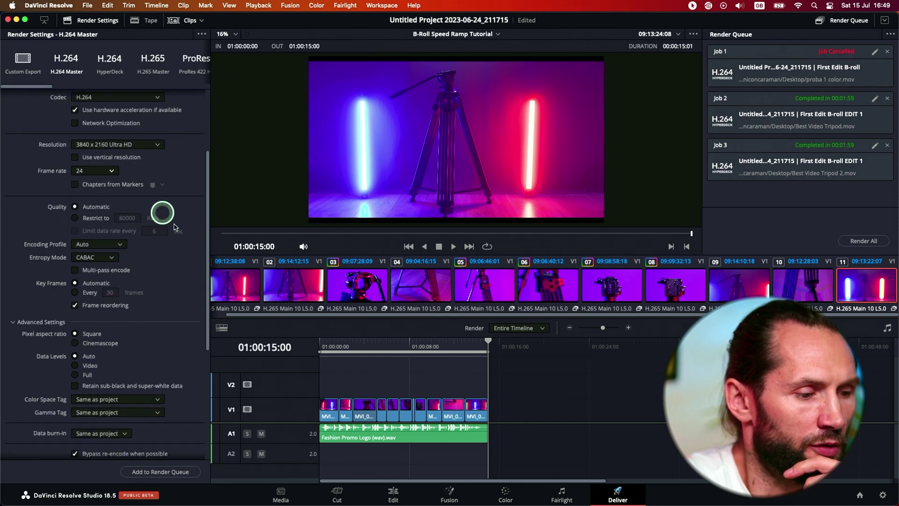
pyautogui.scroll(4, 112, 300)
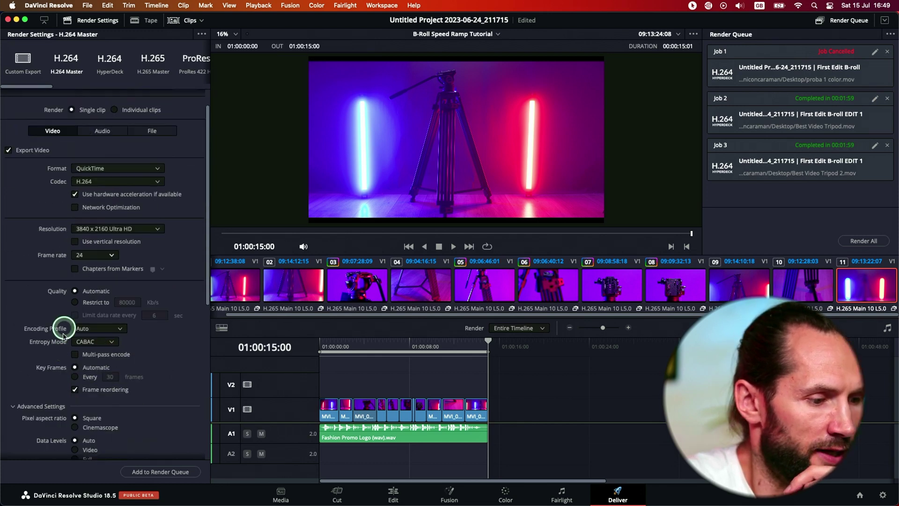
# Expand the Advanced Settings section of the H.264 Master render settings
pyautogui.click(52, 405)
pyautogui.click(53, 406)
pyautogui.click(52, 405)
pyautogui.scroll(-2, 51, 401)
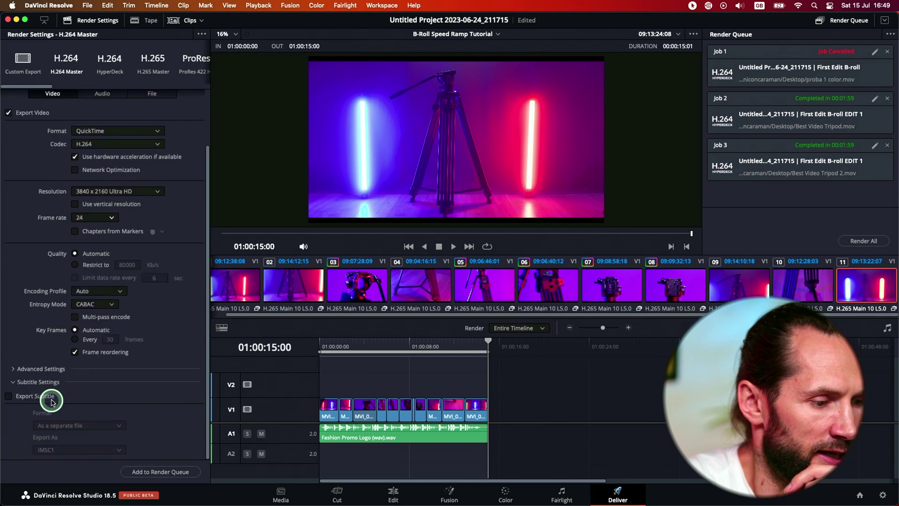
pyautogui.click(52, 368)
# Review the advanced settings and queue the b-roll.mov render as Job 4
pyautogui.scroll(-6, 113, 318)
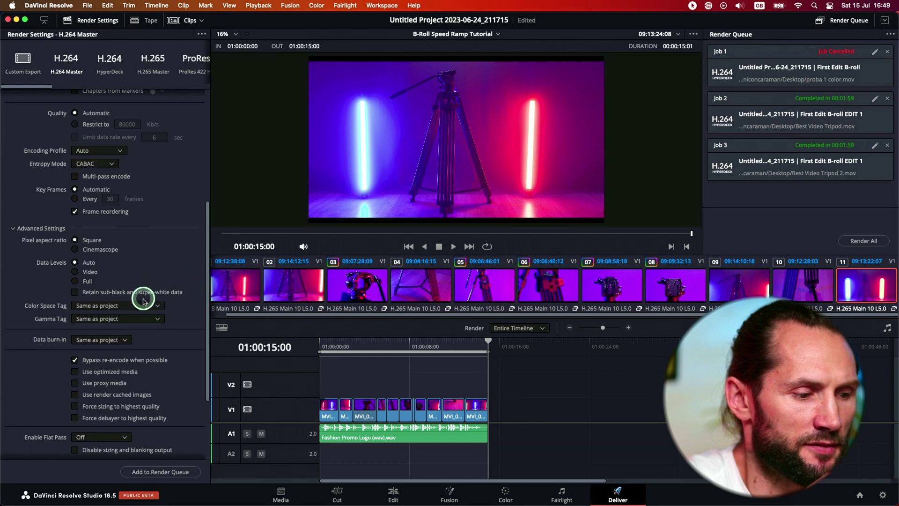
pyautogui.scroll(-4, 145, 296)
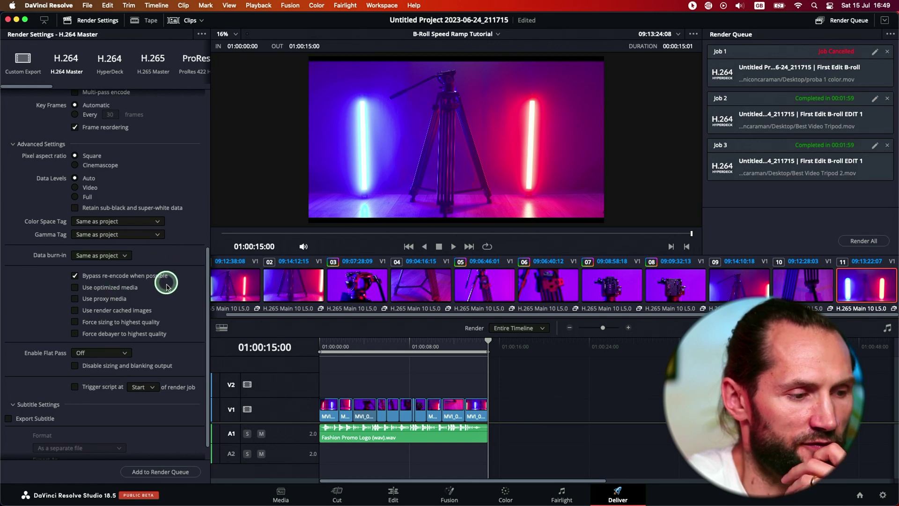
pyautogui.scroll(-2, 140, 307)
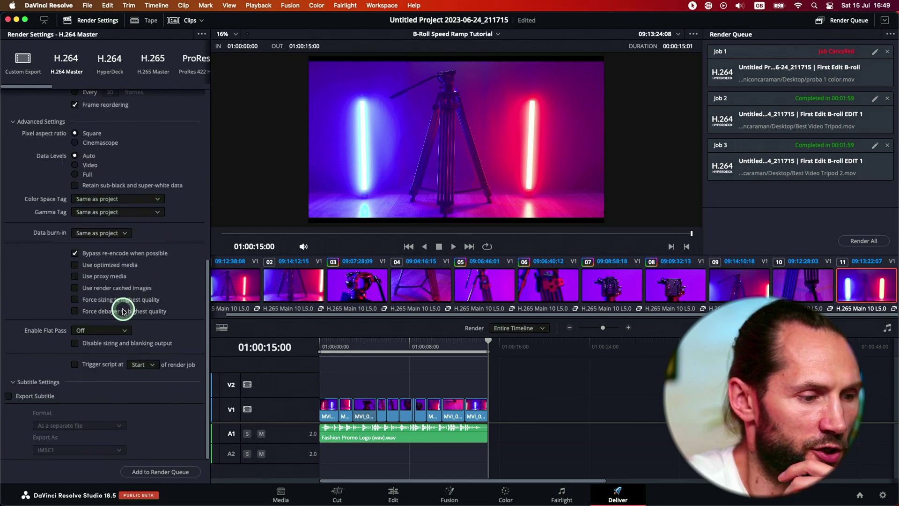
pyautogui.scroll(5, 113, 267)
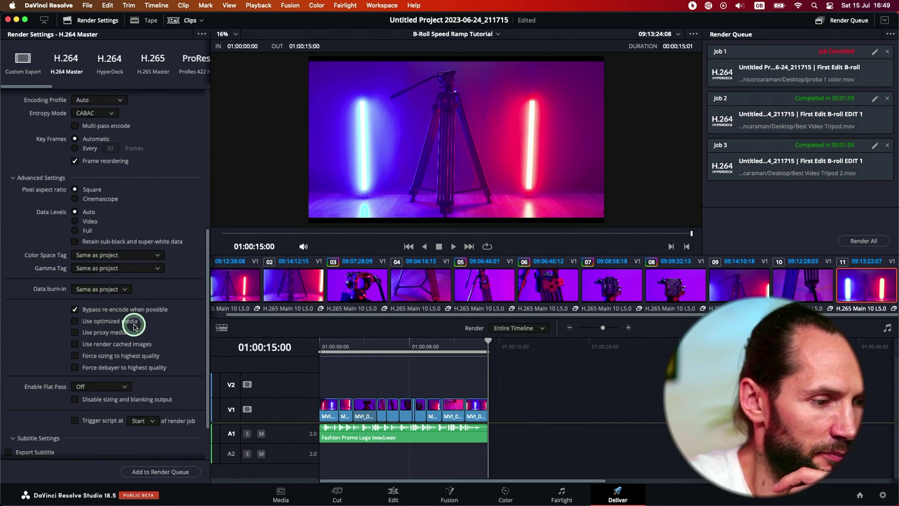
pyautogui.scroll(5, 130, 314)
pyautogui.scroll(7, 130, 314)
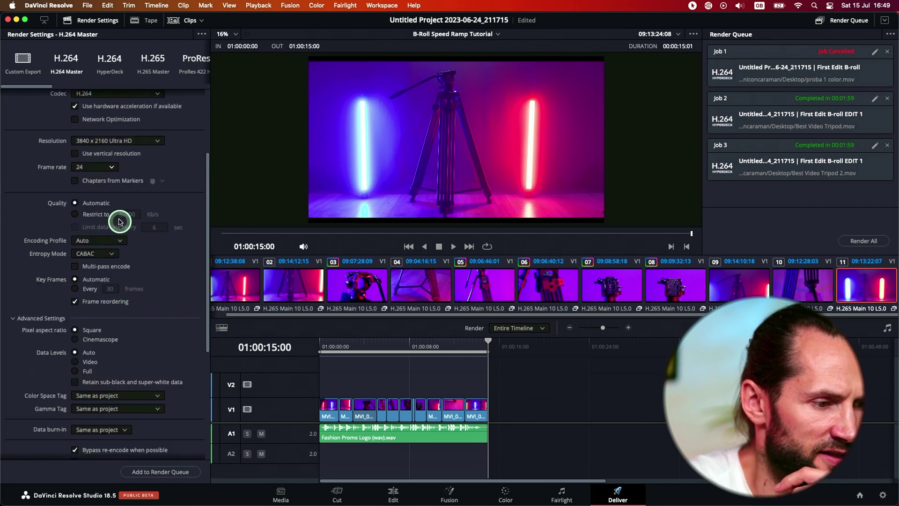
pyautogui.scroll(-15, 144, 241)
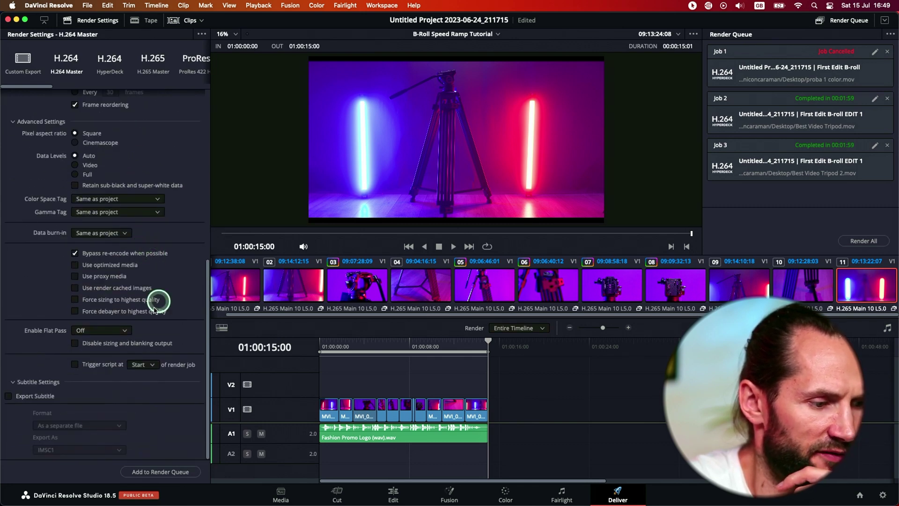
pyautogui.click(148, 471)
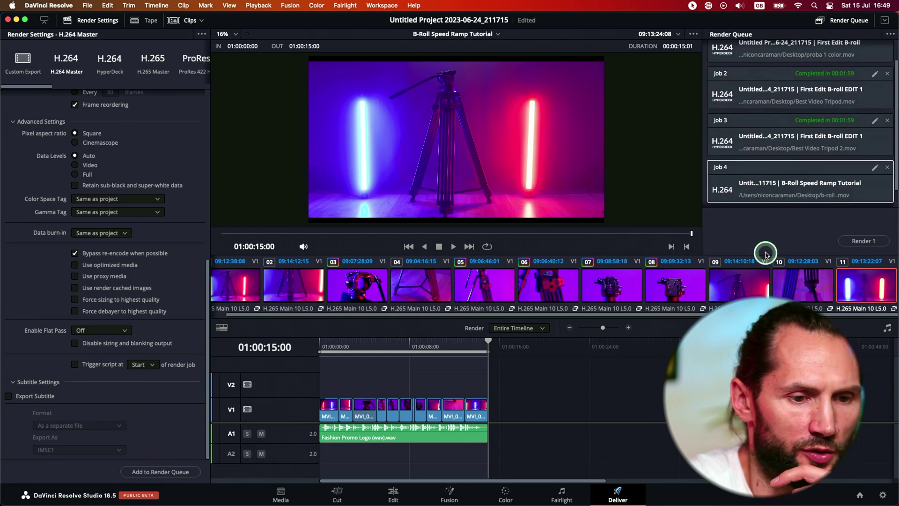
# Render Job 4, b-roll.mov, until it completes in 00:00:05
pyautogui.click(872, 241)
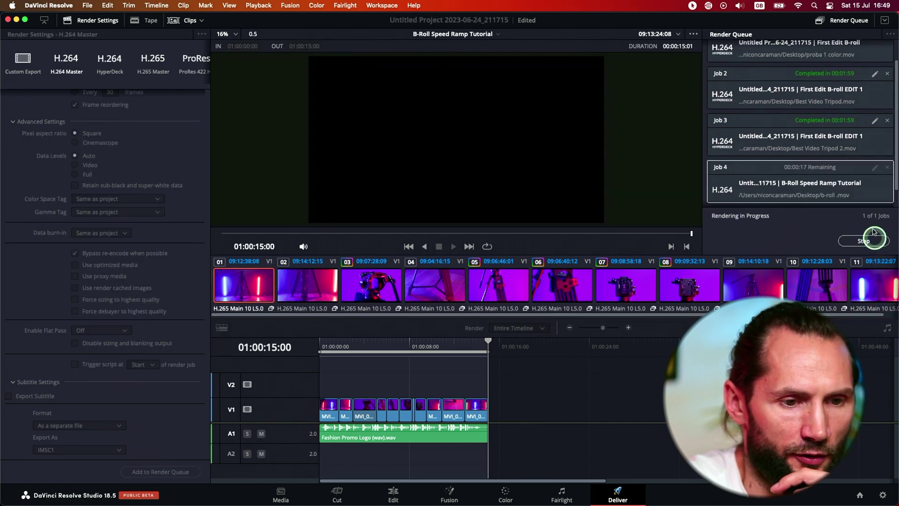
pyautogui.scroll(-2, 824, 185)
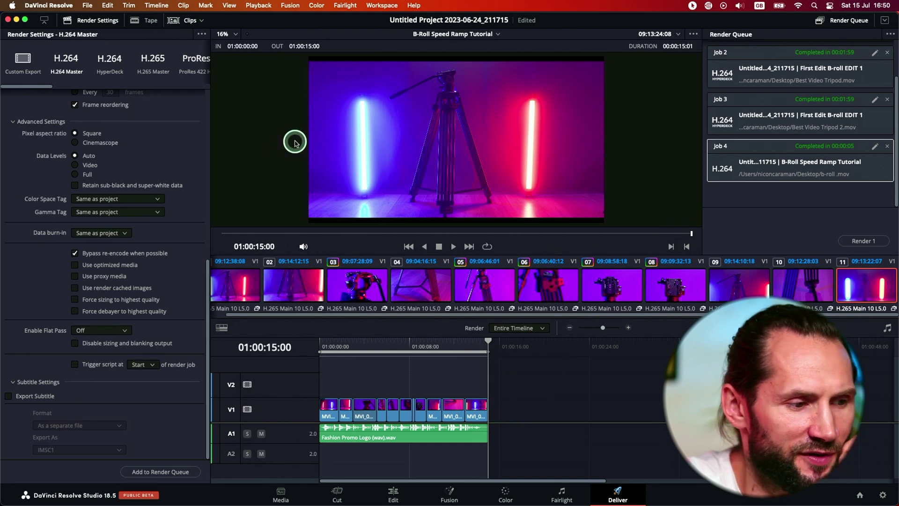
pyautogui.scroll(10, 126, 244)
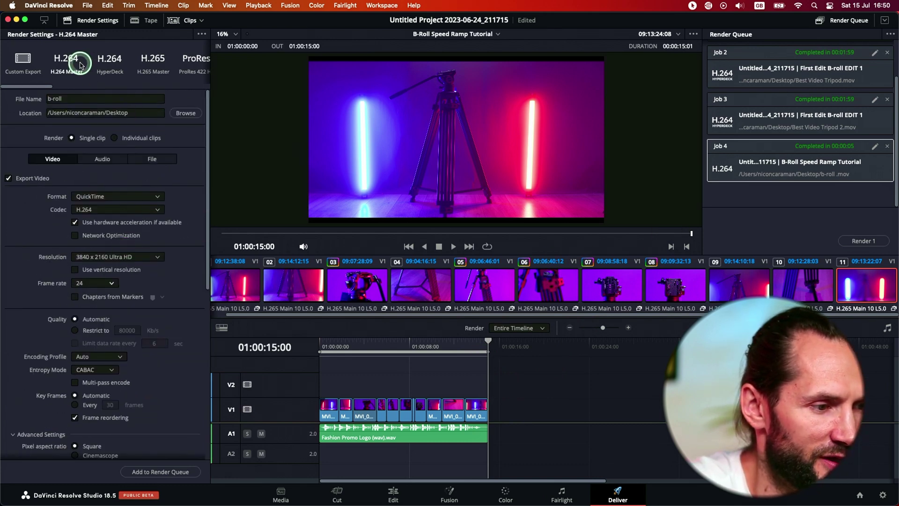
# Queue the H.265 Master preset as Job 5, Untitled.mov, and render it
pyautogui.click(153, 61)
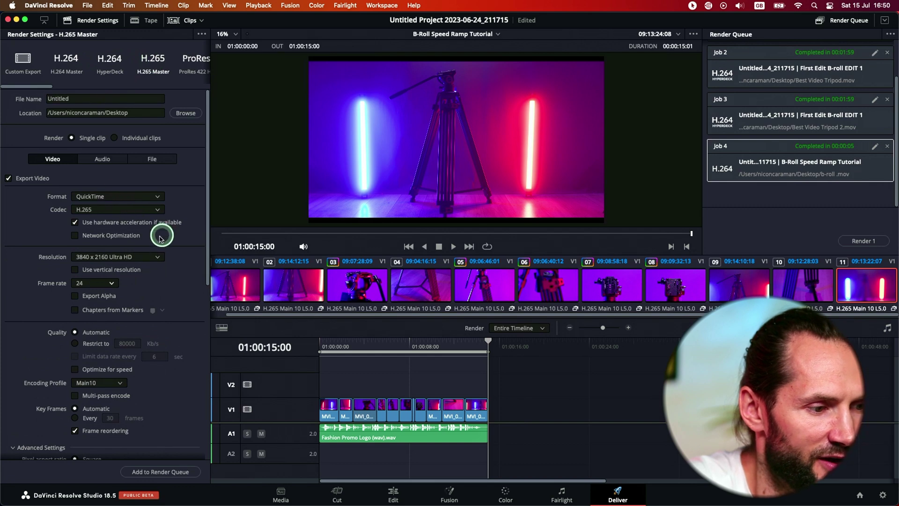
pyautogui.click(171, 471)
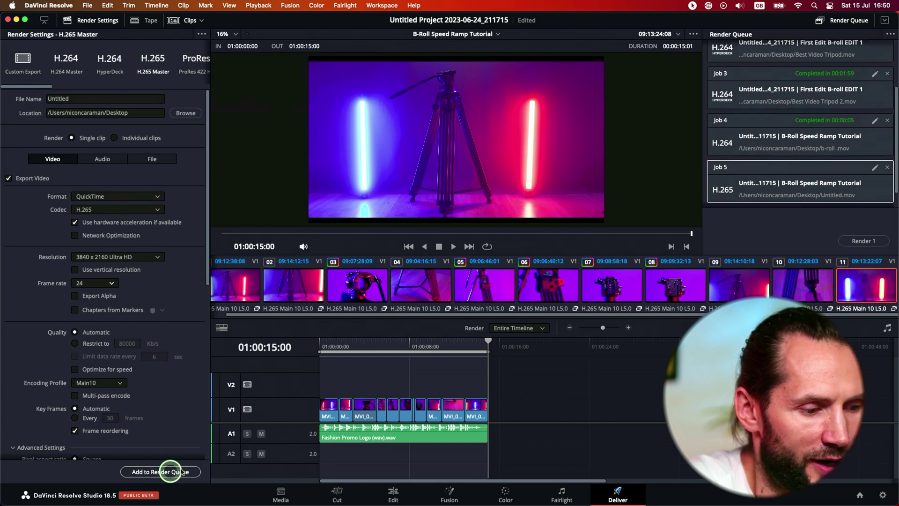
pyautogui.scroll(-2, 824, 192)
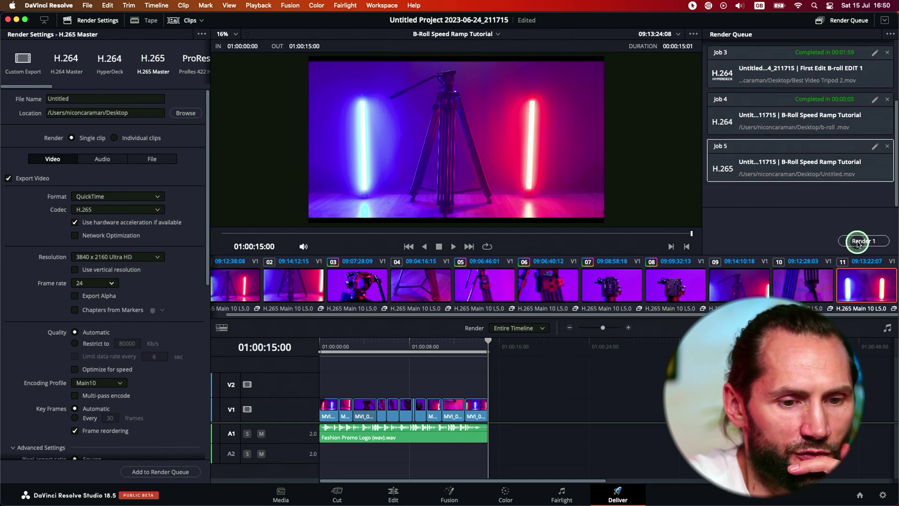
pyautogui.click(859, 241)
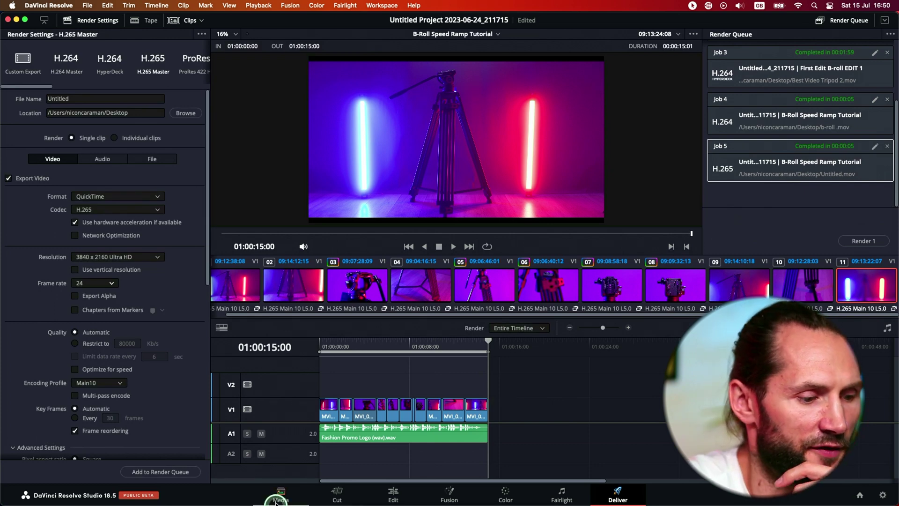
# Show the Desktop in Finder, check Untitled's size, and Quick Look the b-roll render
pyautogui.moveTo(323, 502)
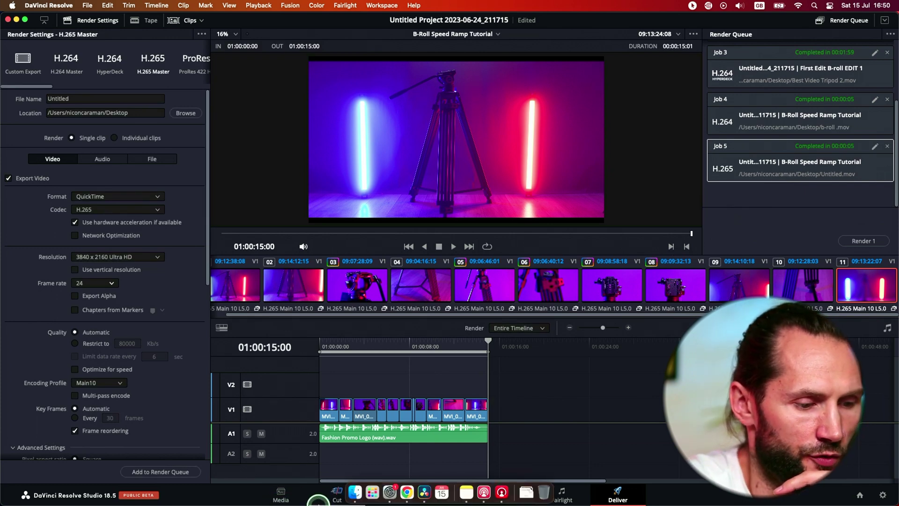
pyautogui.click(361, 482)
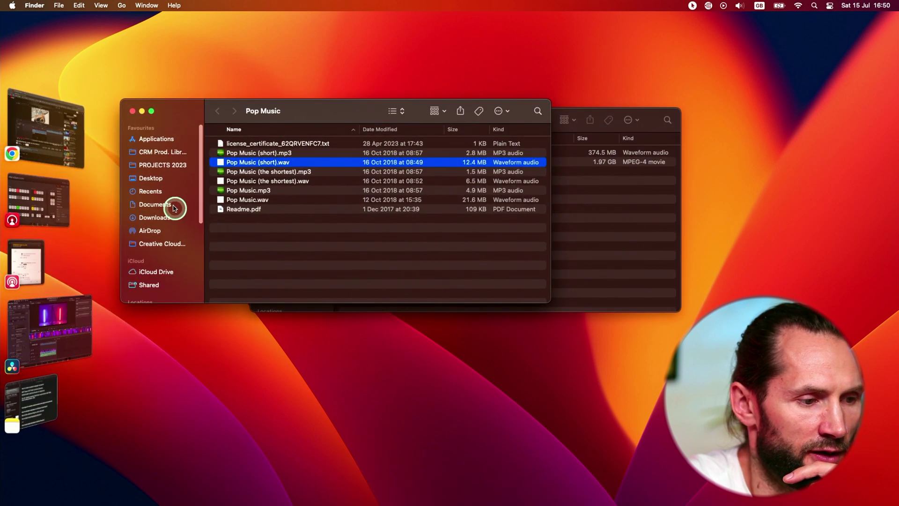
pyautogui.click(152, 178)
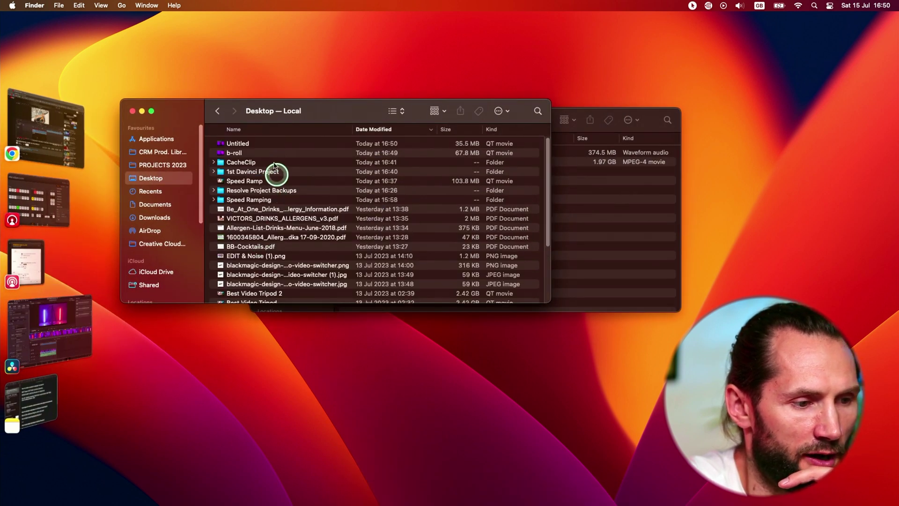
pyautogui.click(268, 143)
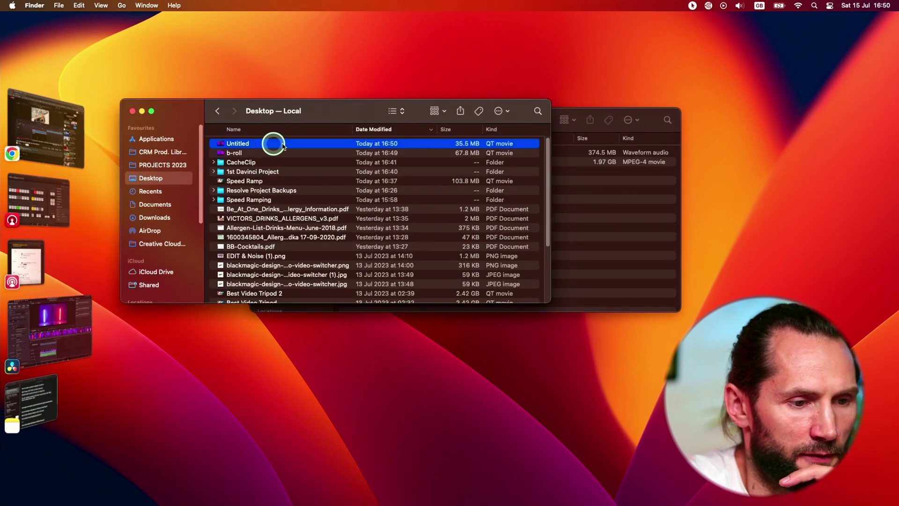
pyautogui.click(445, 154)
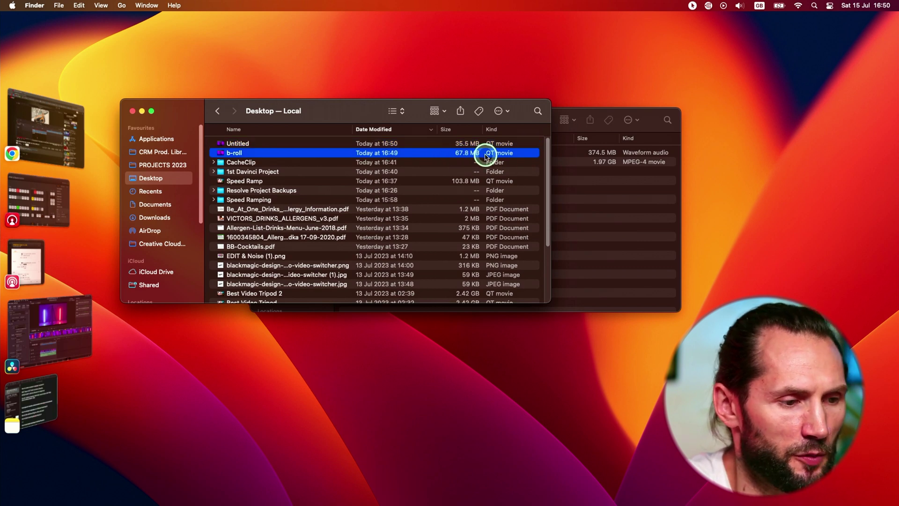
pyautogui.press('space')
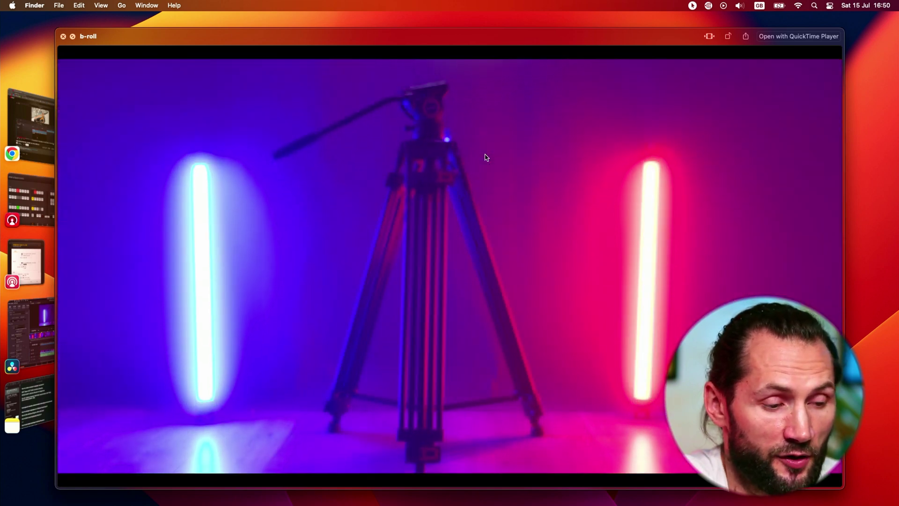
# Quick Look the Untitled render, then compare its 35.5 MB against b-roll's 67.8 MB
pyautogui.press('Down')
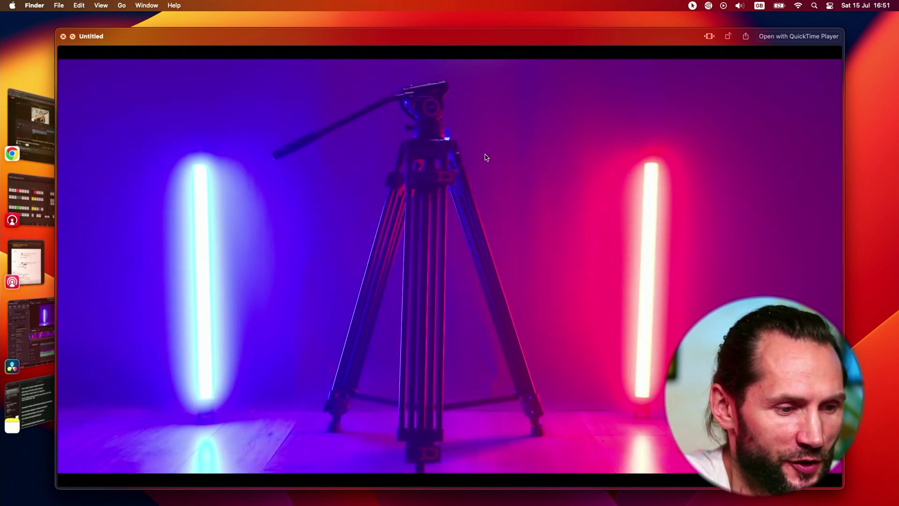
pyautogui.press('space')
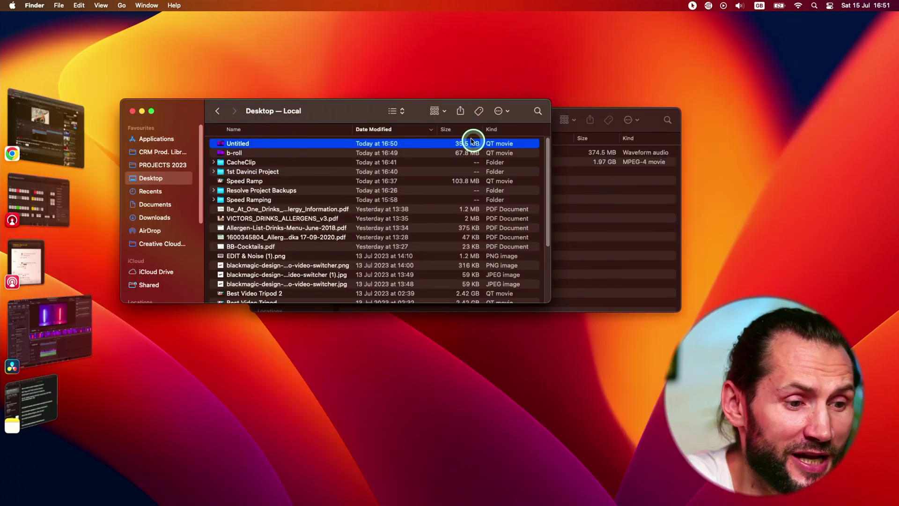
pyautogui.click(404, 153)
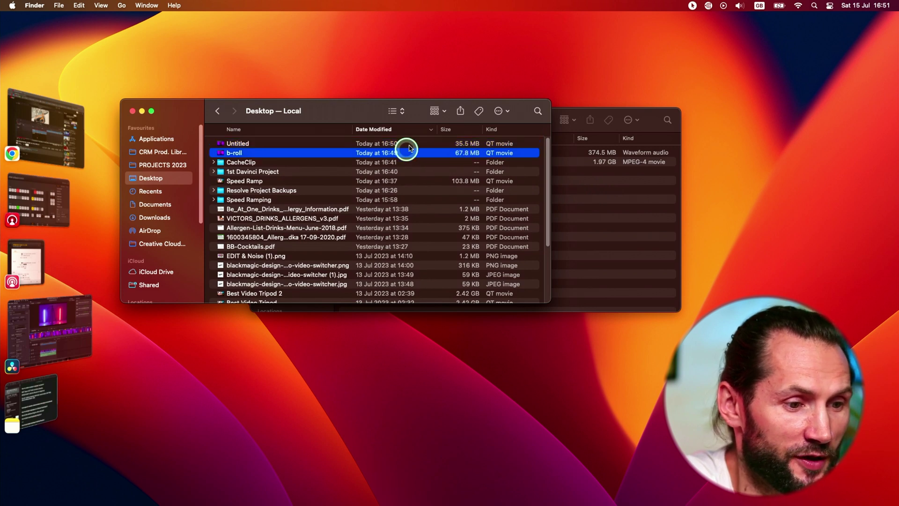
pyautogui.click(417, 143)
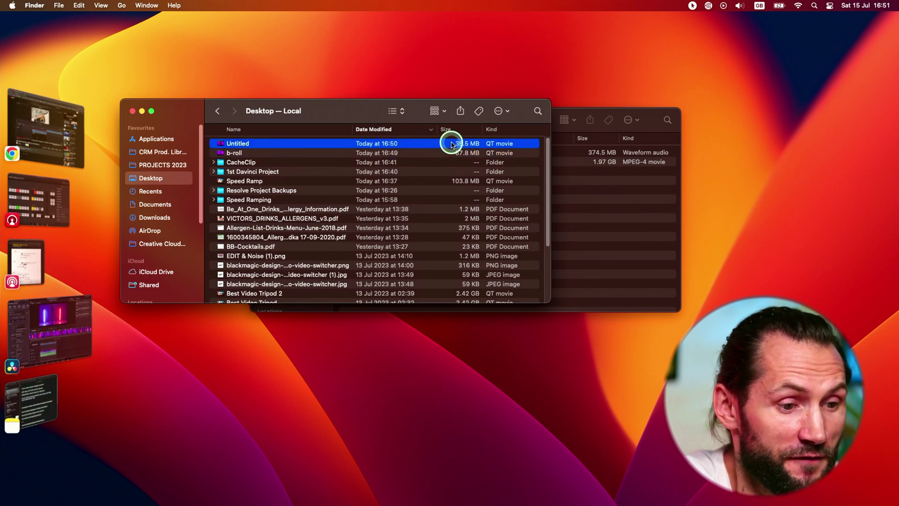
pyautogui.click(417, 154)
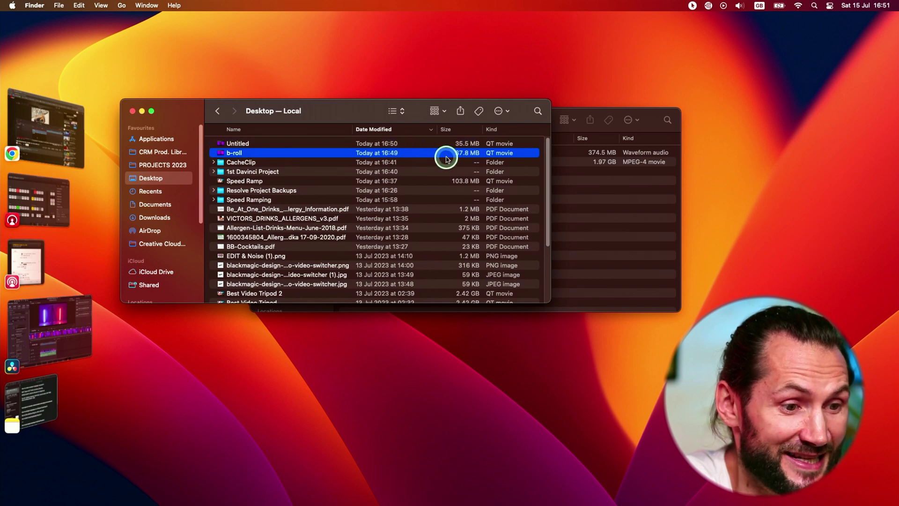
# Return to DaVinci Resolve's Deliver page with Jobs 3, 4 and 5 completed
pyautogui.click(418, 480)
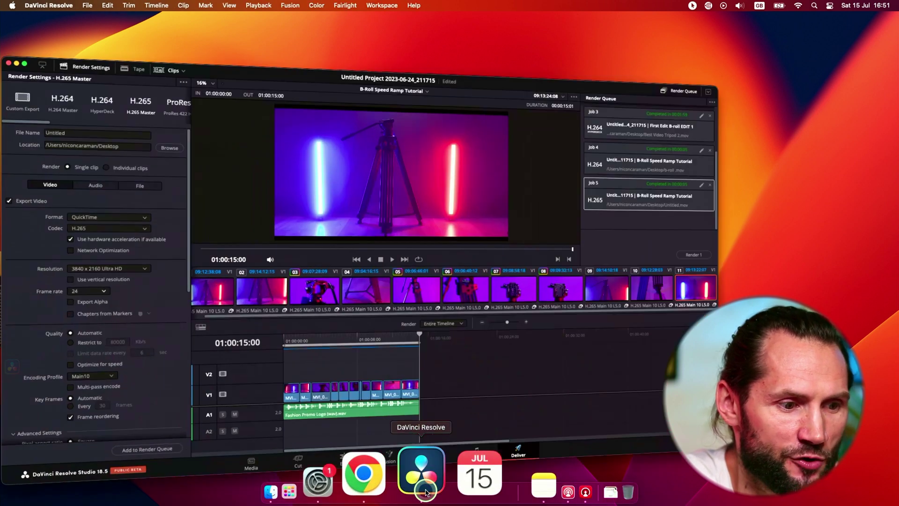